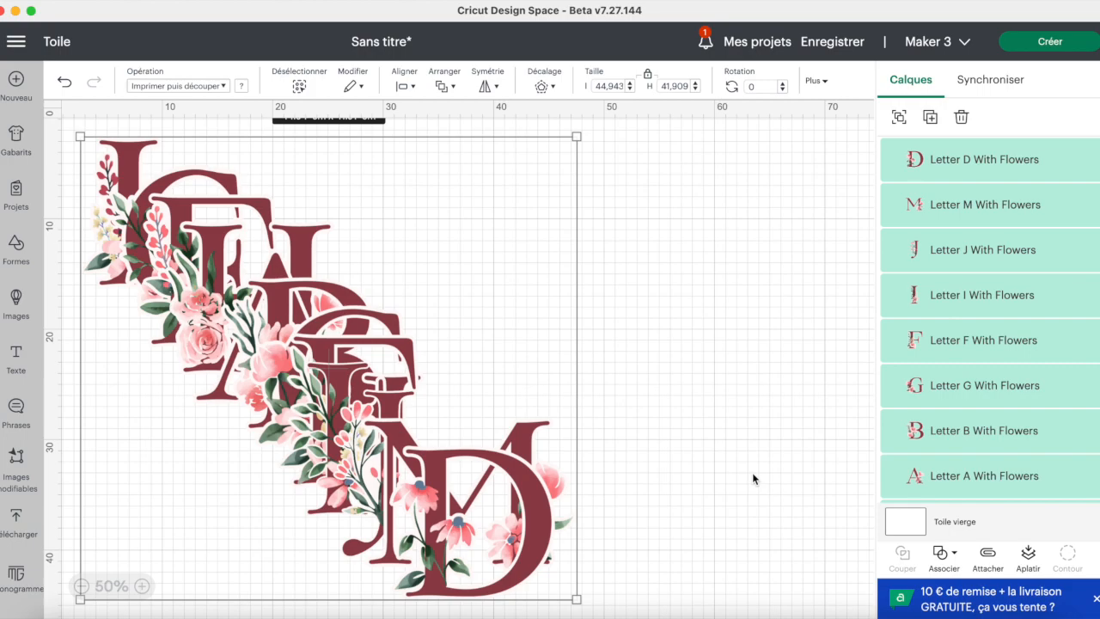
Open the settings for the load type and show the available page formats for Imprimer puis découper
click(16, 41)
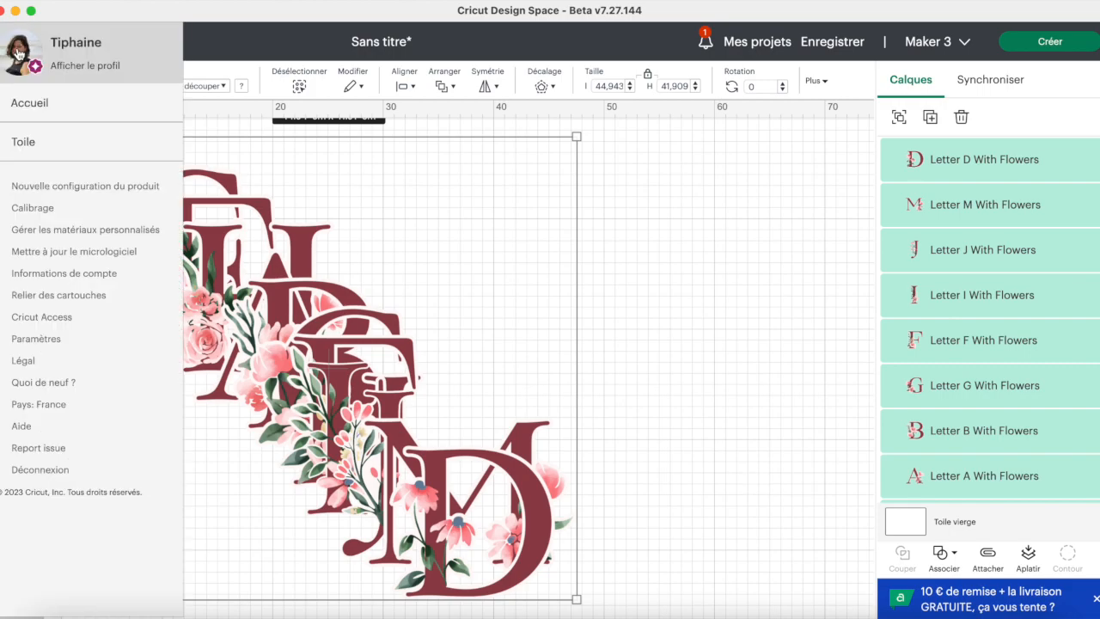
click(36, 340)
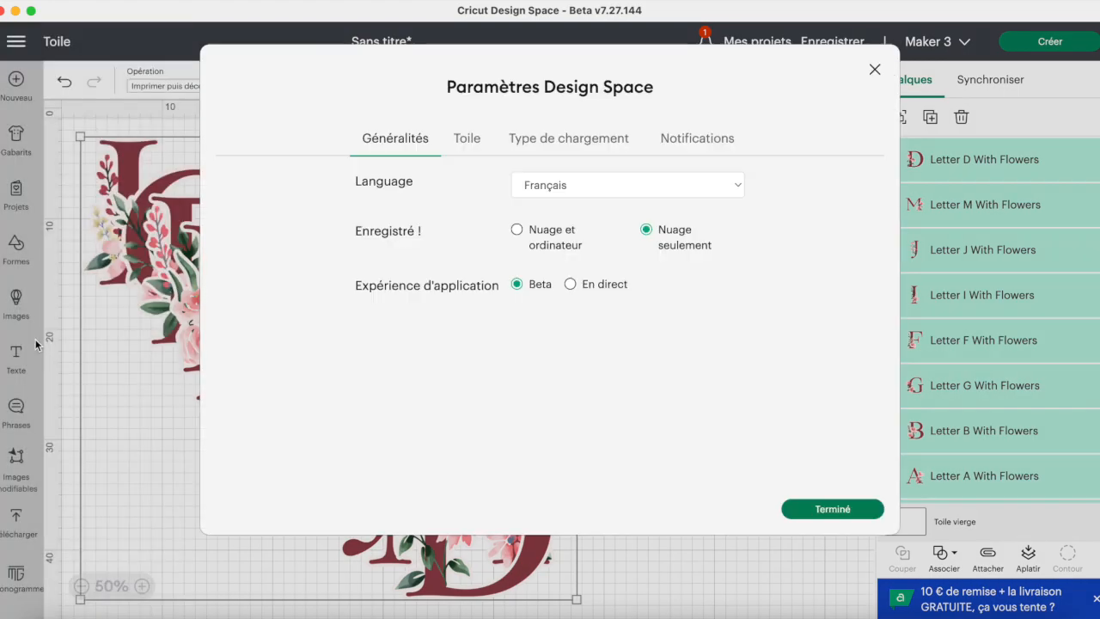
click(544, 144)
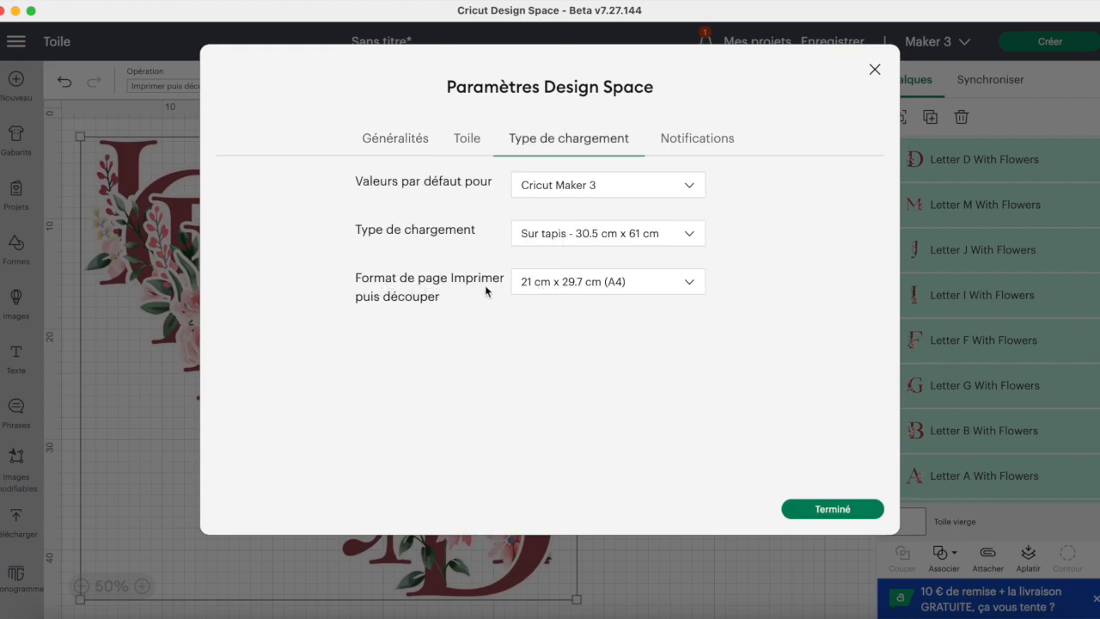
click(569, 295)
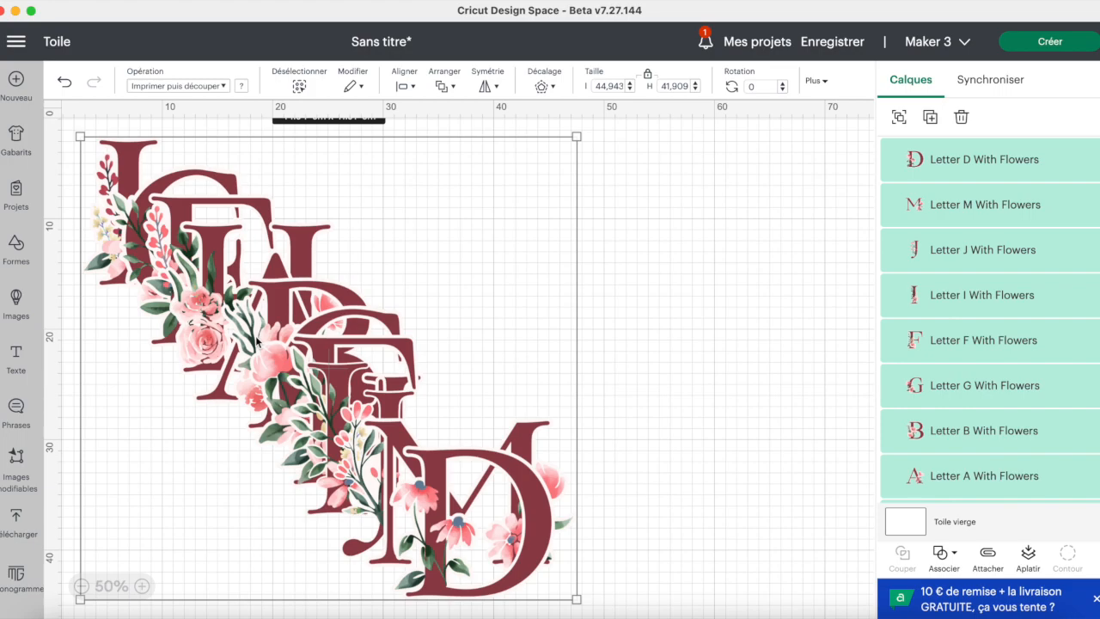
Deselect the overlapping floral letters and move D, M and J off the pile into the empty canvas area
click(181, 316)
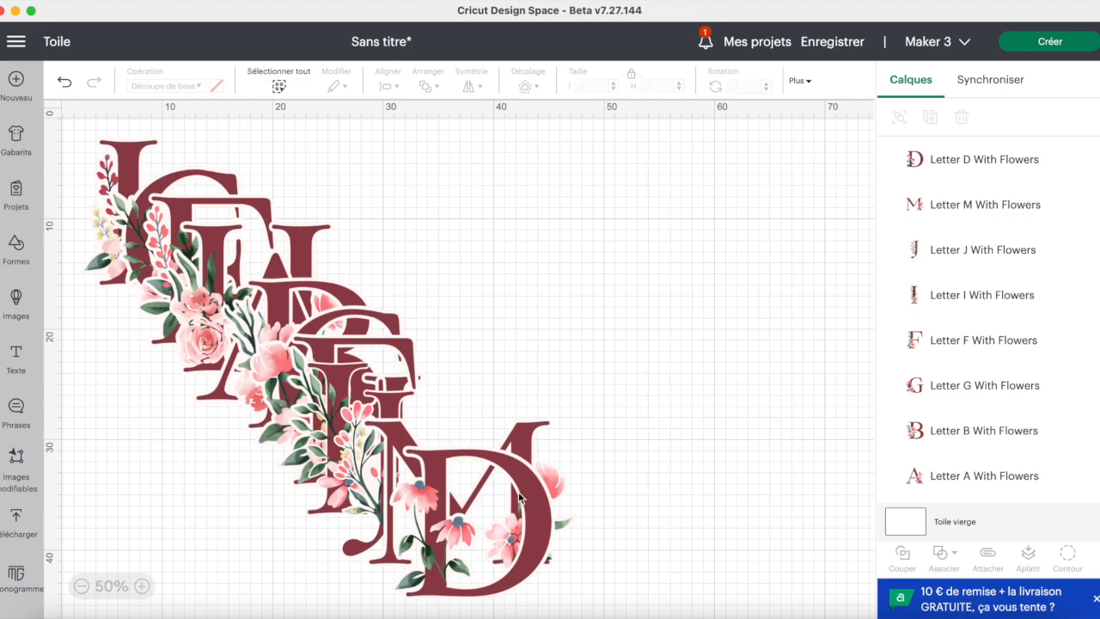
drag(523, 503, 565, 206)
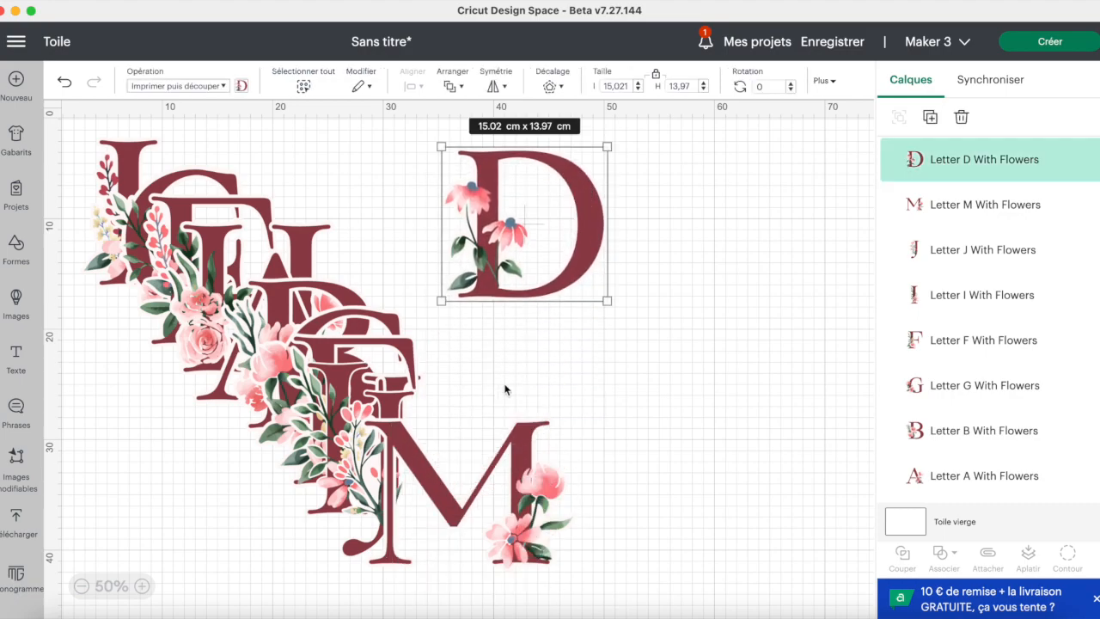
drag(528, 447, 636, 350)
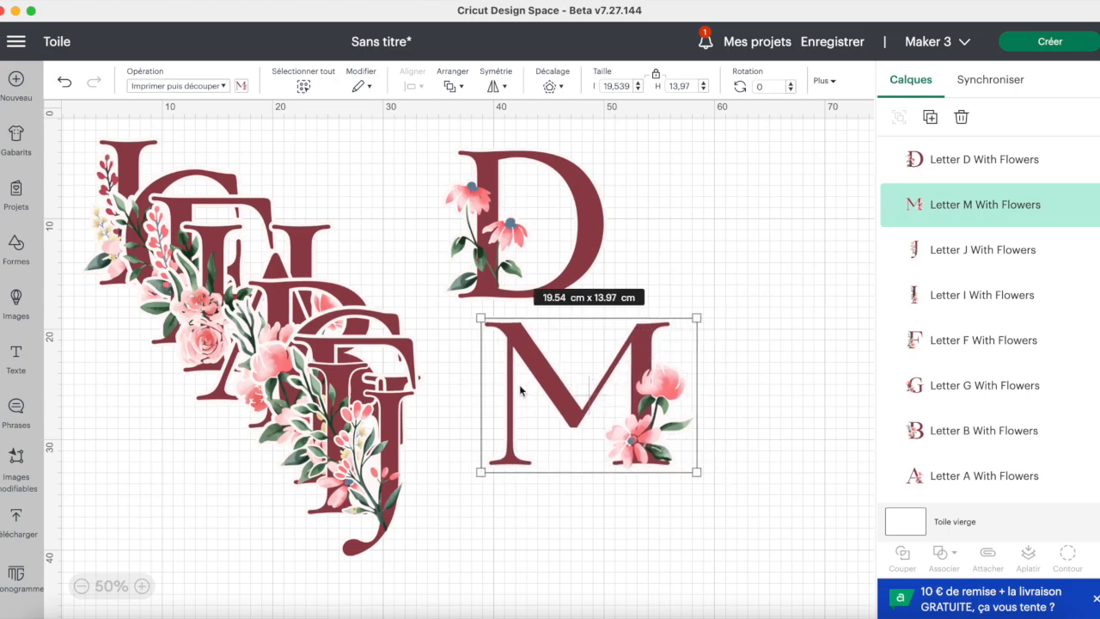
drag(395, 428, 746, 196)
Spread the letters I, F, G, B, A, H, E and C out in rows so that none of the stacked letters overlap
click(81, 585)
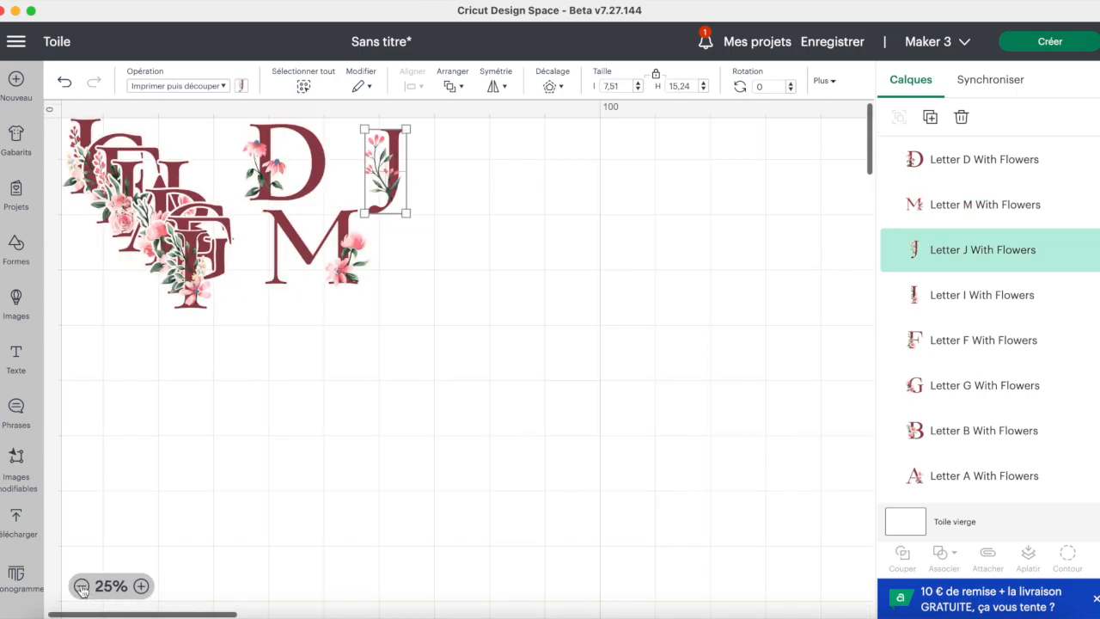
drag(194, 284, 114, 387)
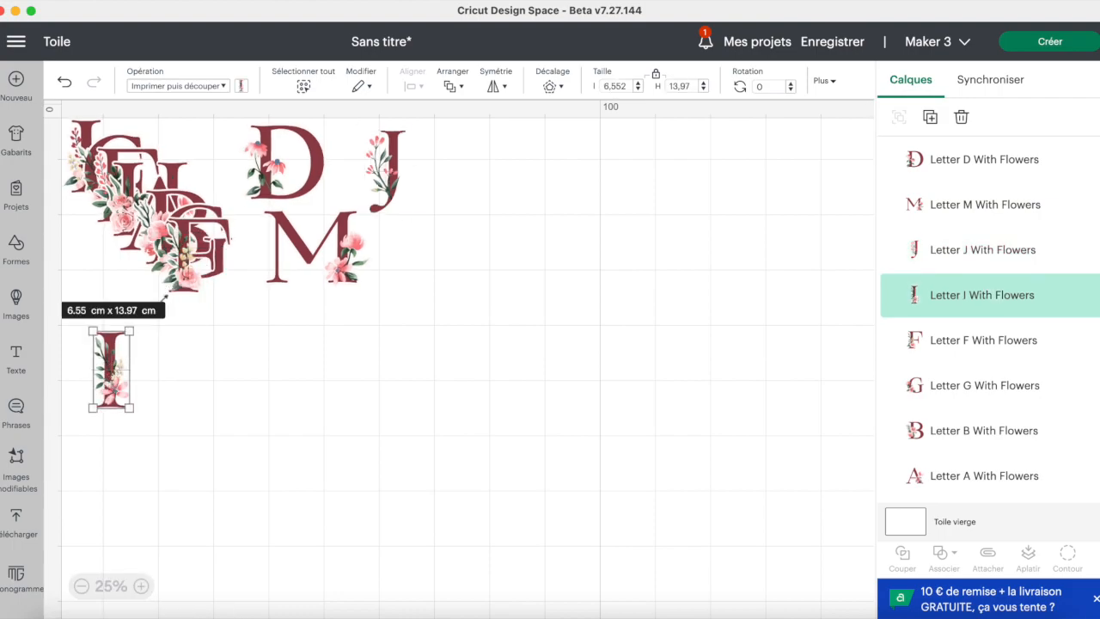
drag(185, 273, 180, 382)
drag(221, 255, 301, 382)
drag(206, 249, 392, 408)
drag(197, 242, 234, 293)
drag(167, 185, 438, 259)
drag(129, 185, 103, 258)
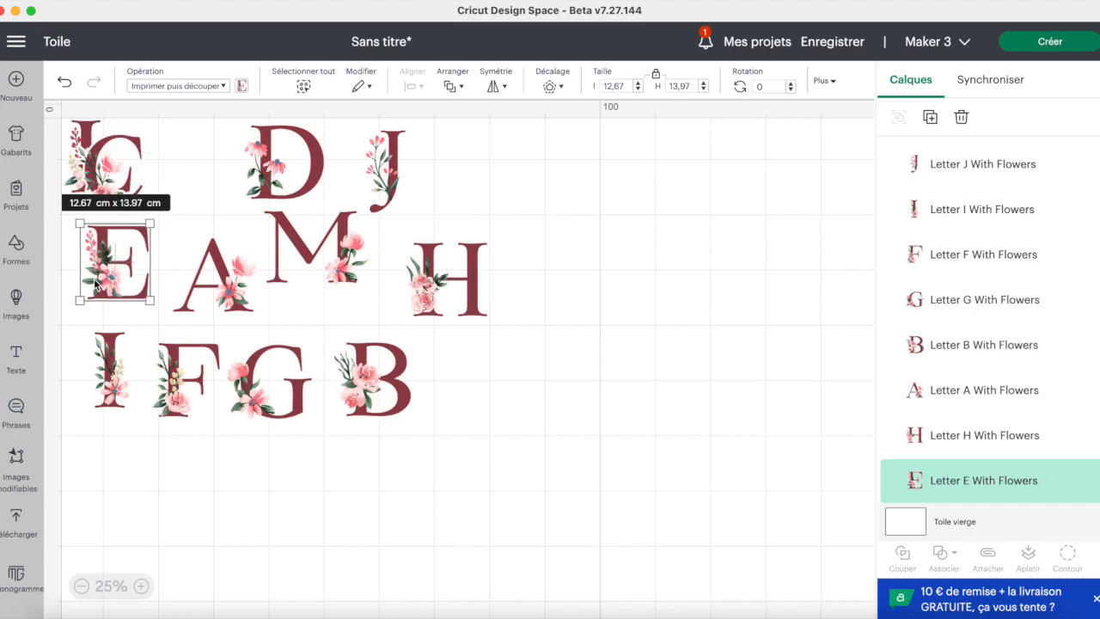
drag(140, 154, 220, 156)
Attach all the letters together and resize the group to the suggested A4 maximum of 23.45 x 16.58 cm
key(super+a)
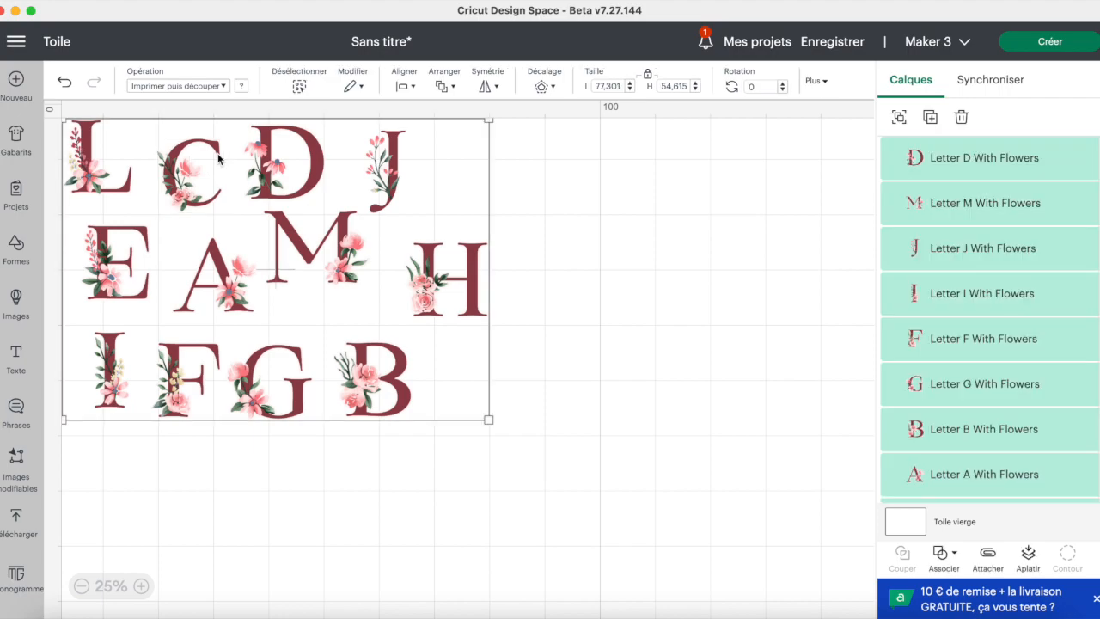
click(987, 554)
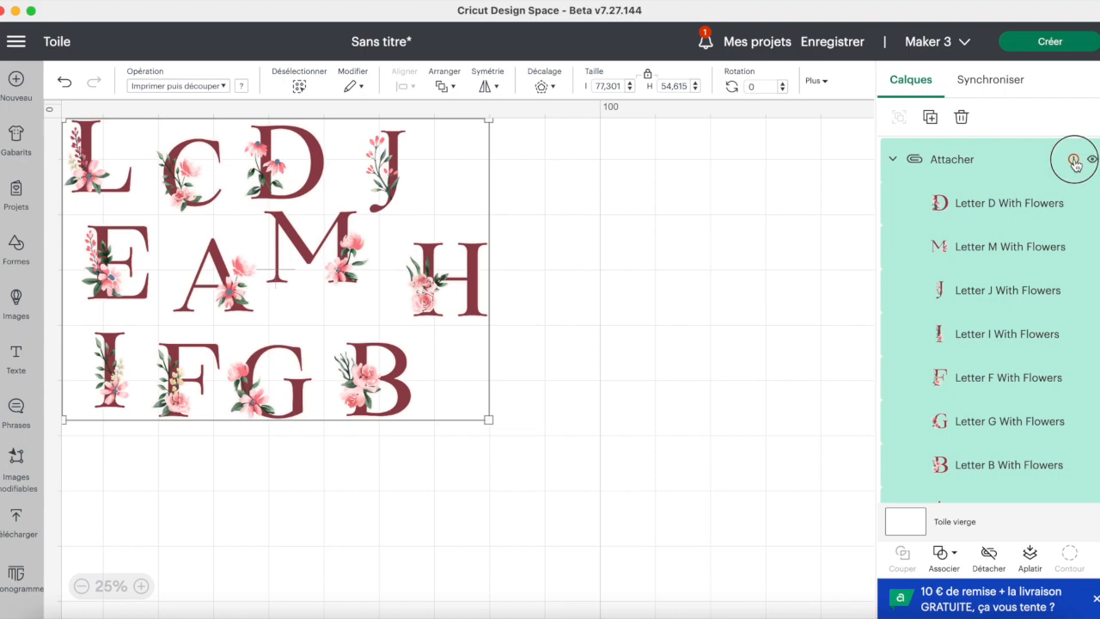
mouse_move(1073, 162)
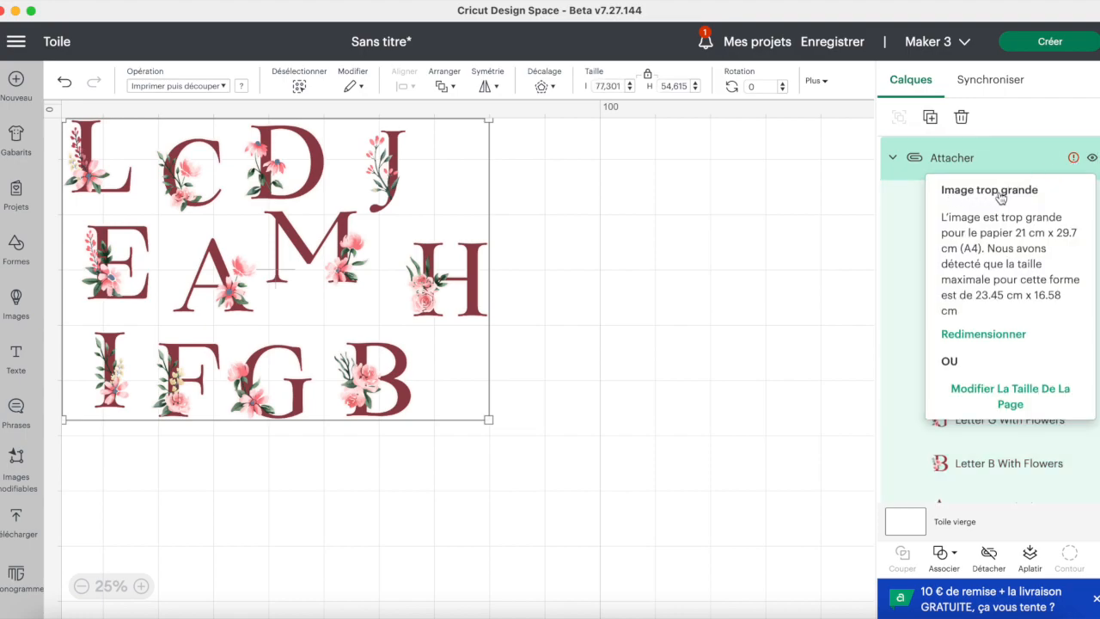
click(985, 335)
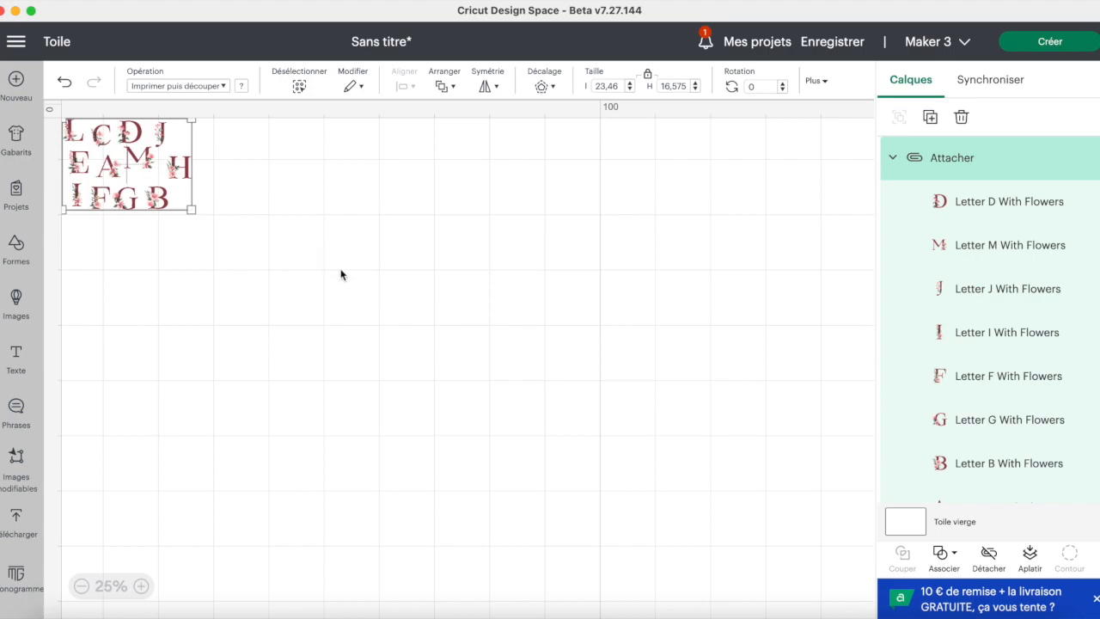
Detach the resized letters and send the project to the mat preparation preview
click(141, 586)
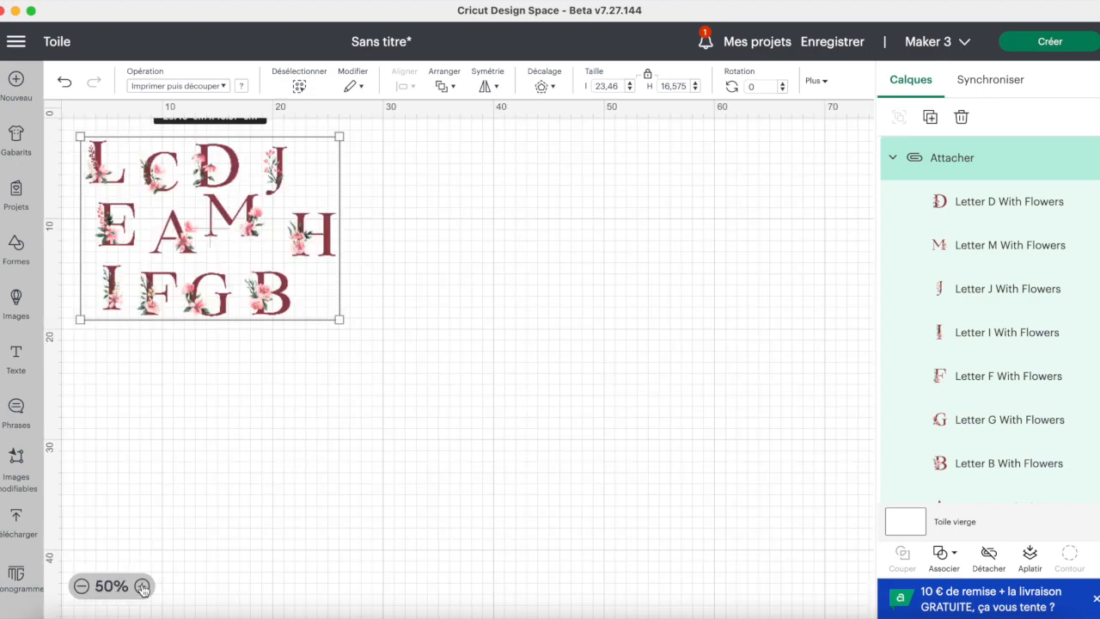
click(142, 586)
scroll(204, 391, left, 3)
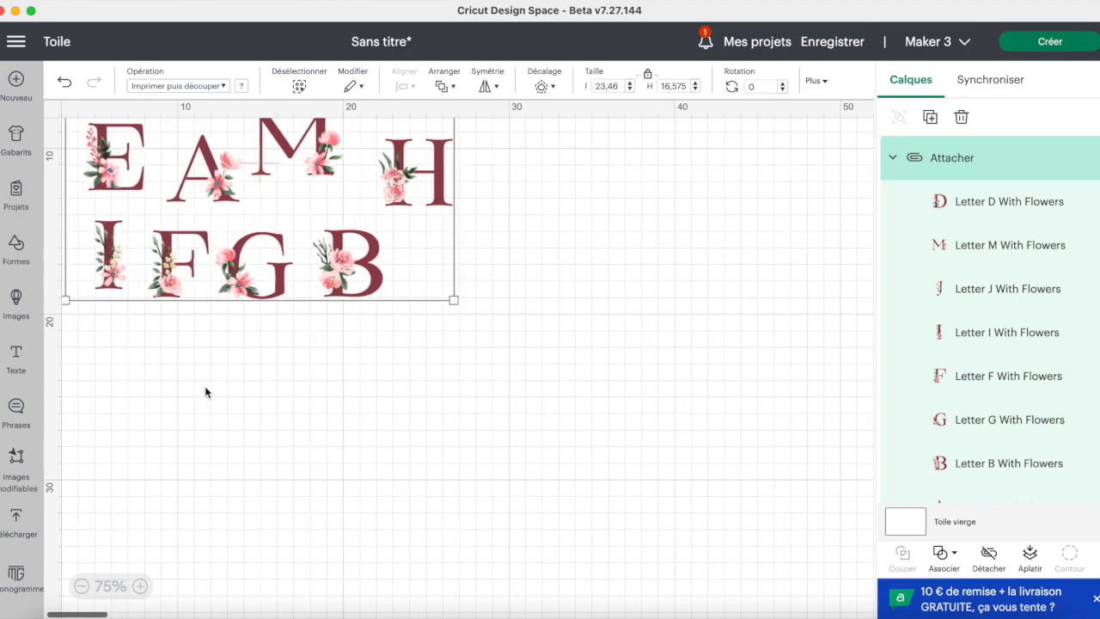
scroll(204, 388, up, 5)
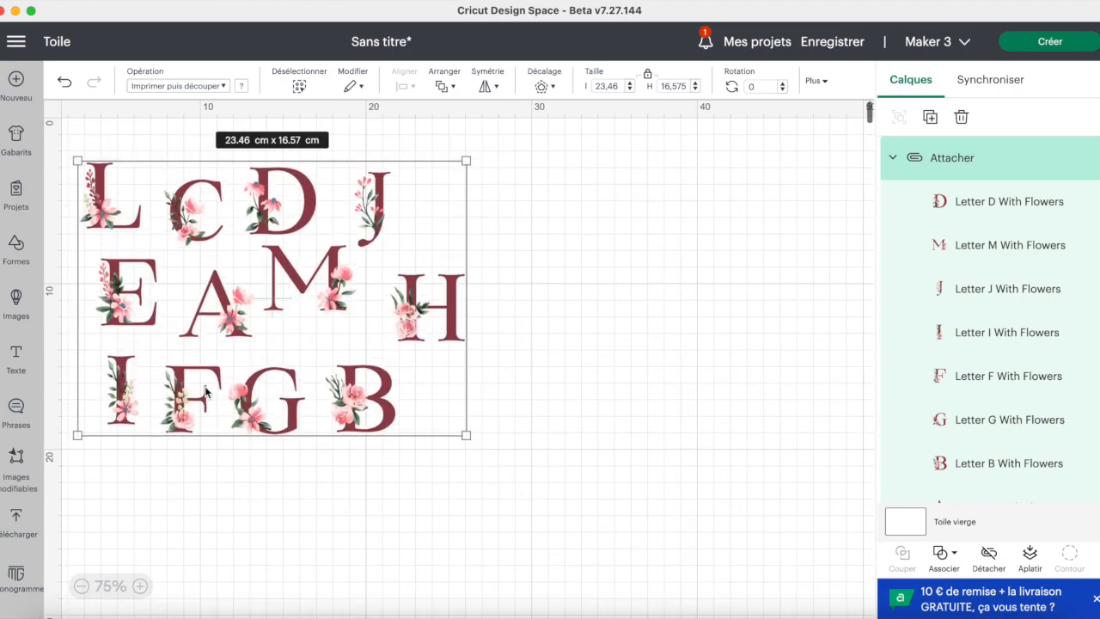
click(990, 555)
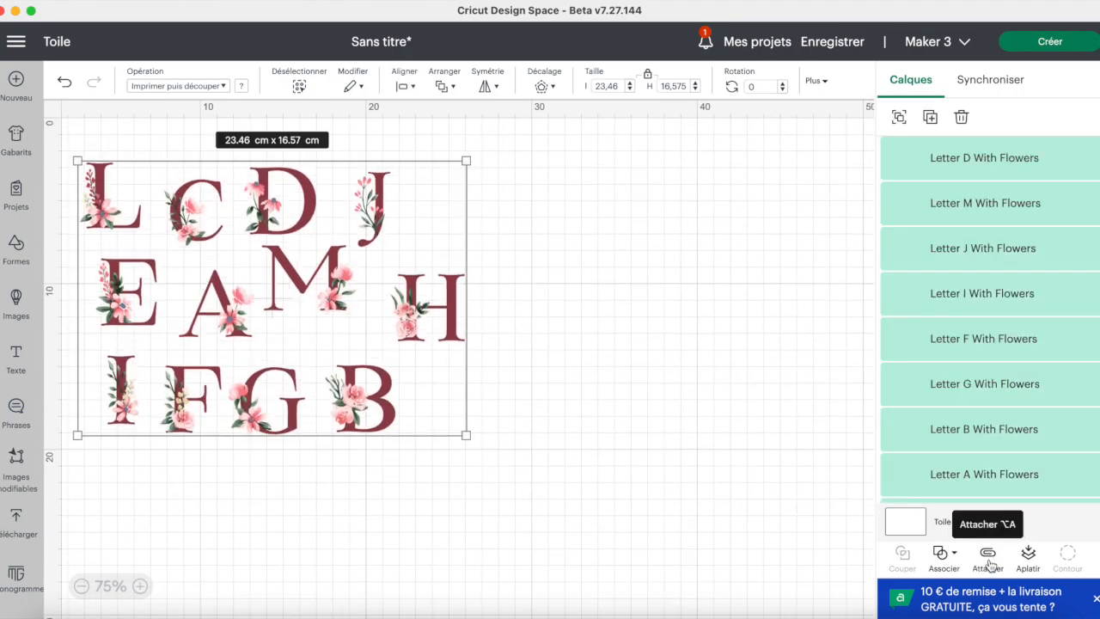
click(1042, 49)
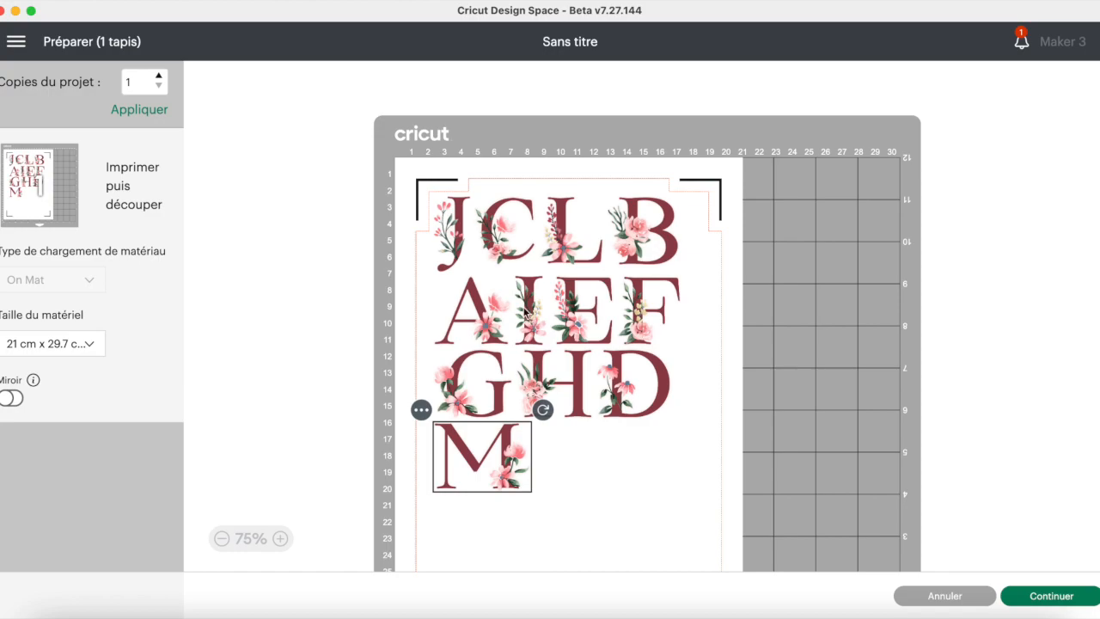
Move the letters C, L and B up to the upper edge of the printable area on the mat
scroll(524, 309, down, 5)
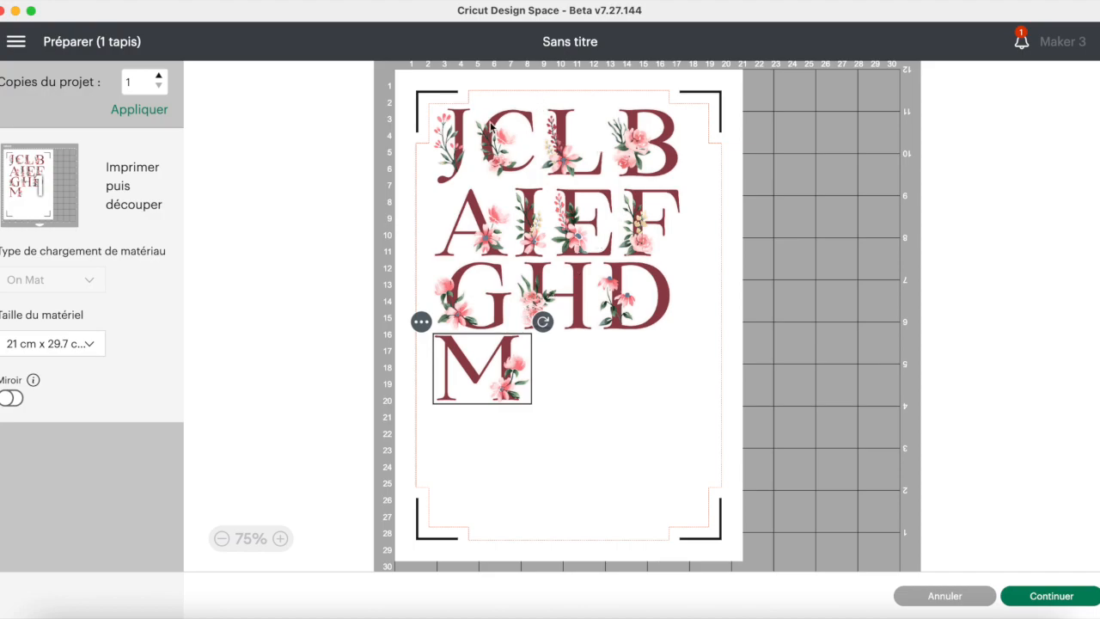
click(280, 538)
click(288, 538)
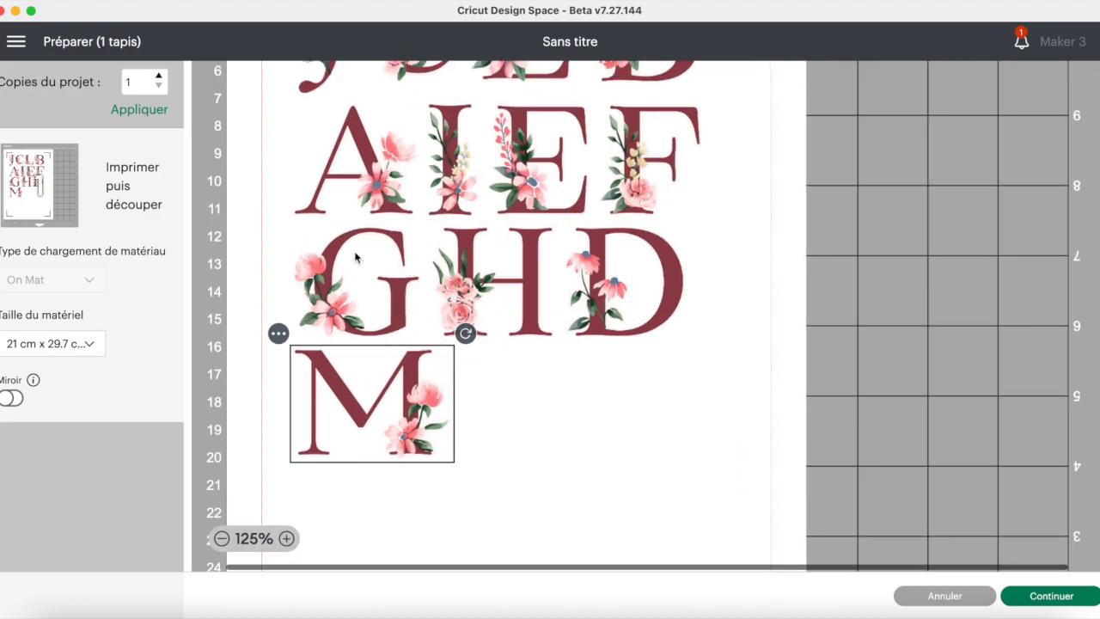
scroll(356, 258, down, 2)
scroll(356, 258, up, 5)
scroll(356, 258, up, 1)
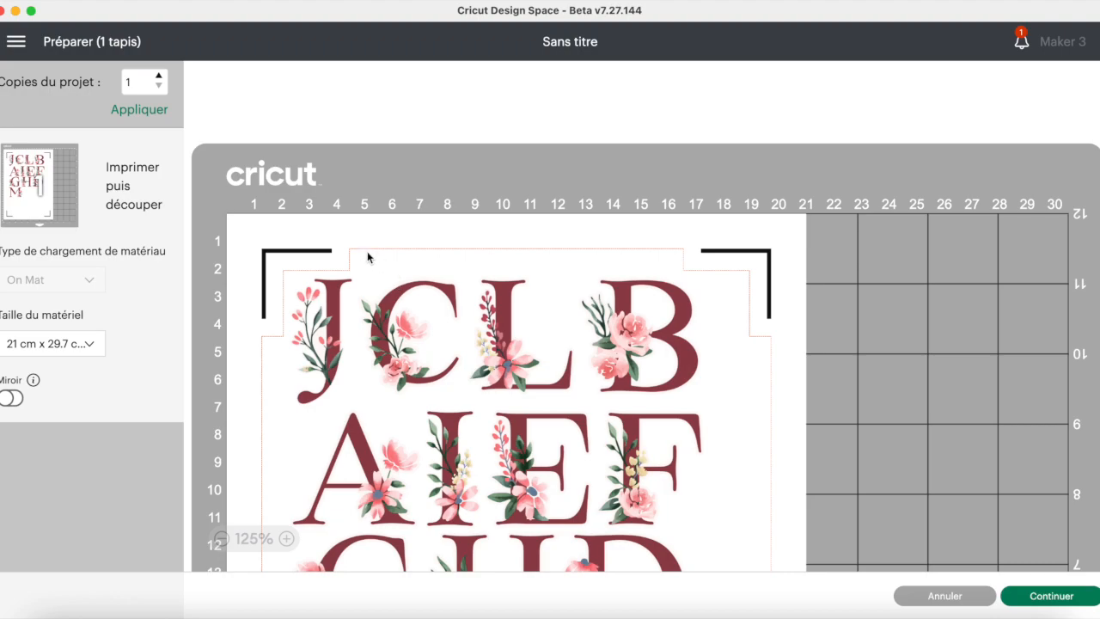
drag(382, 307, 383, 276)
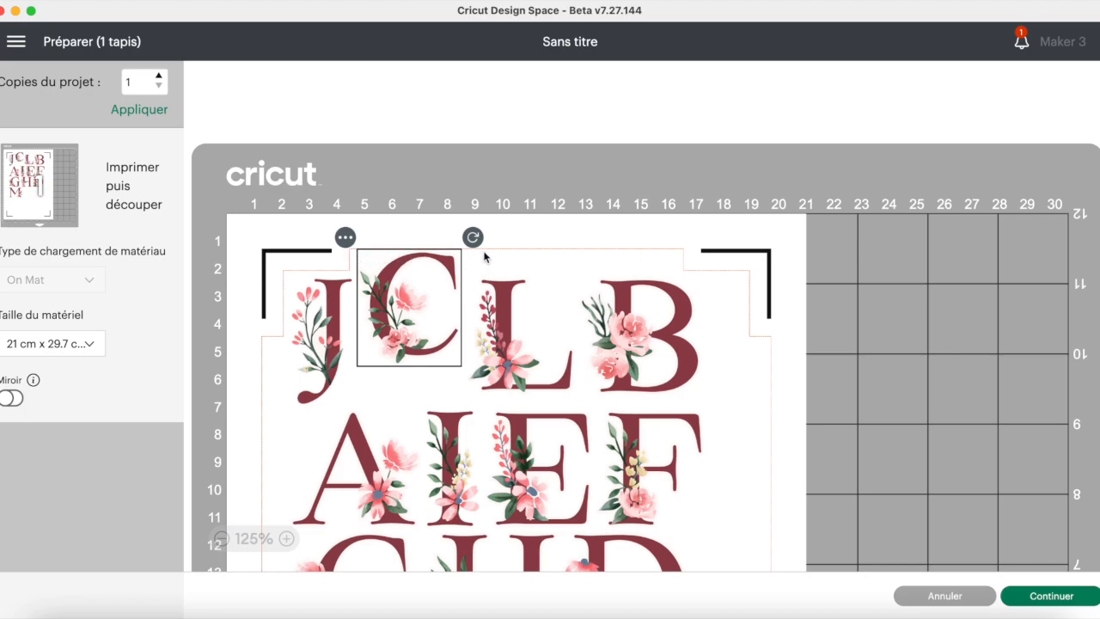
drag(387, 279, 389, 279)
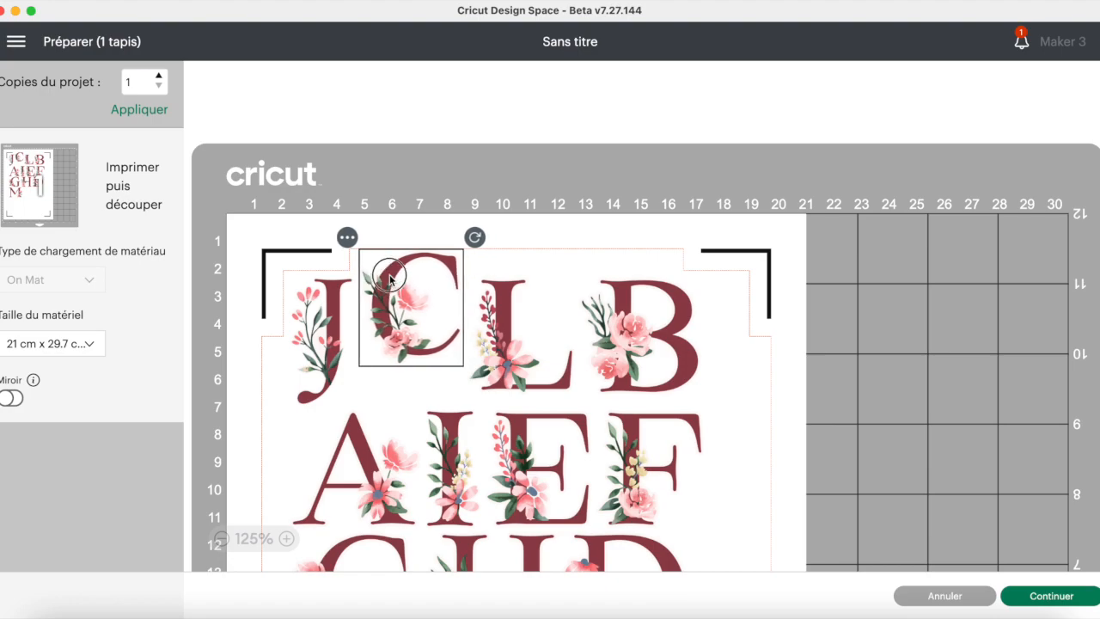
click(499, 337)
drag(622, 333, 615, 301)
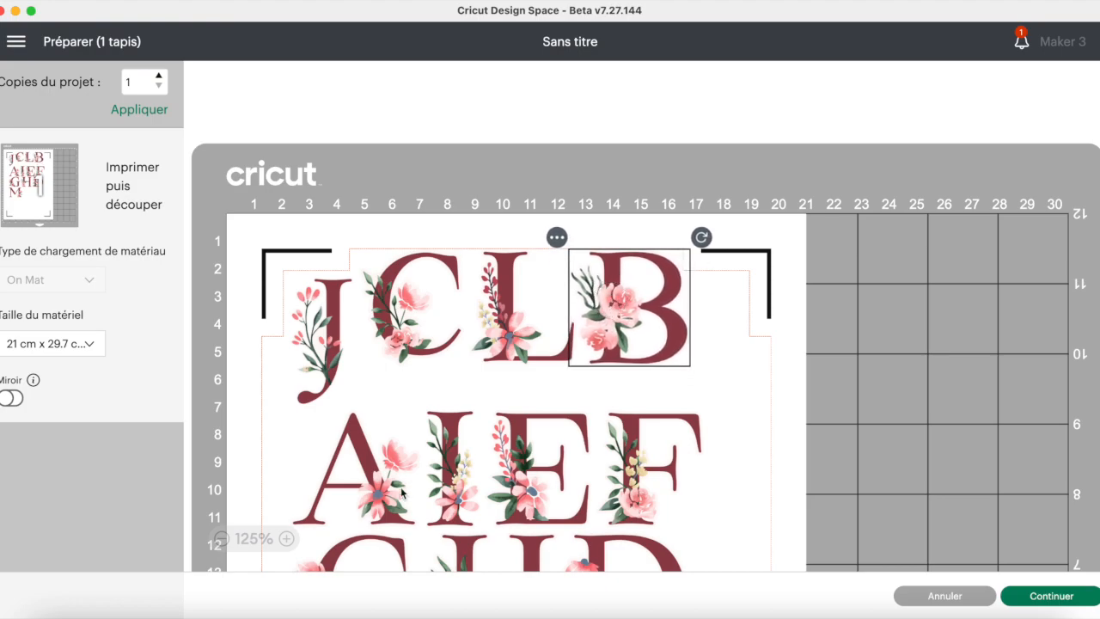
Move A, F, E and I up beneath the first row on the mat, spacing them across the printable width
drag(371, 477, 376, 430)
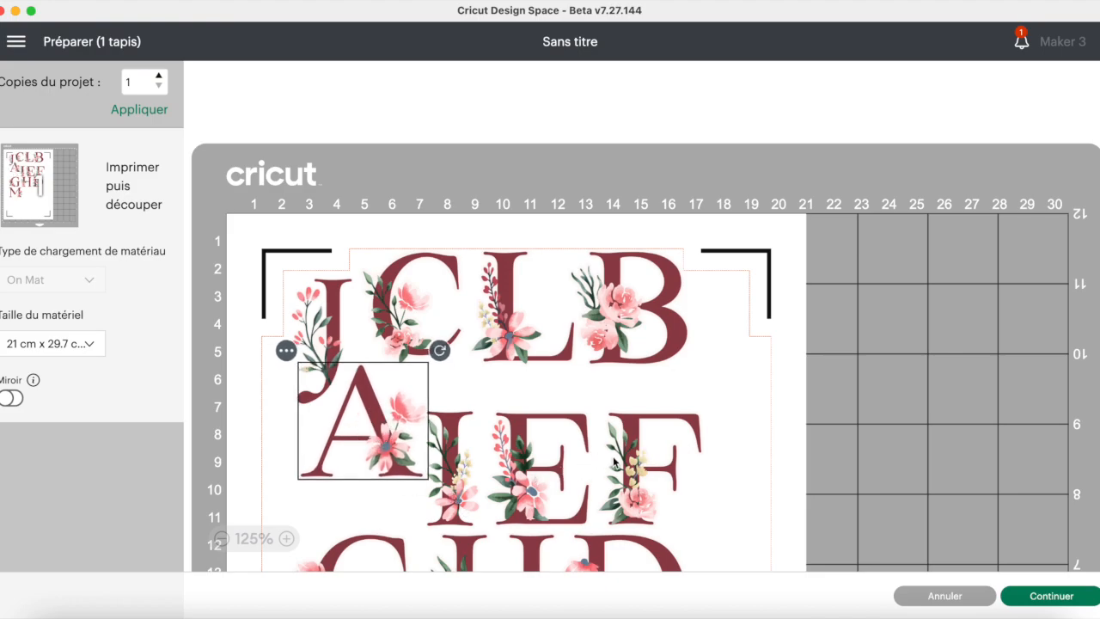
drag(623, 453, 693, 402)
drag(525, 450, 591, 411)
drag(449, 471, 473, 431)
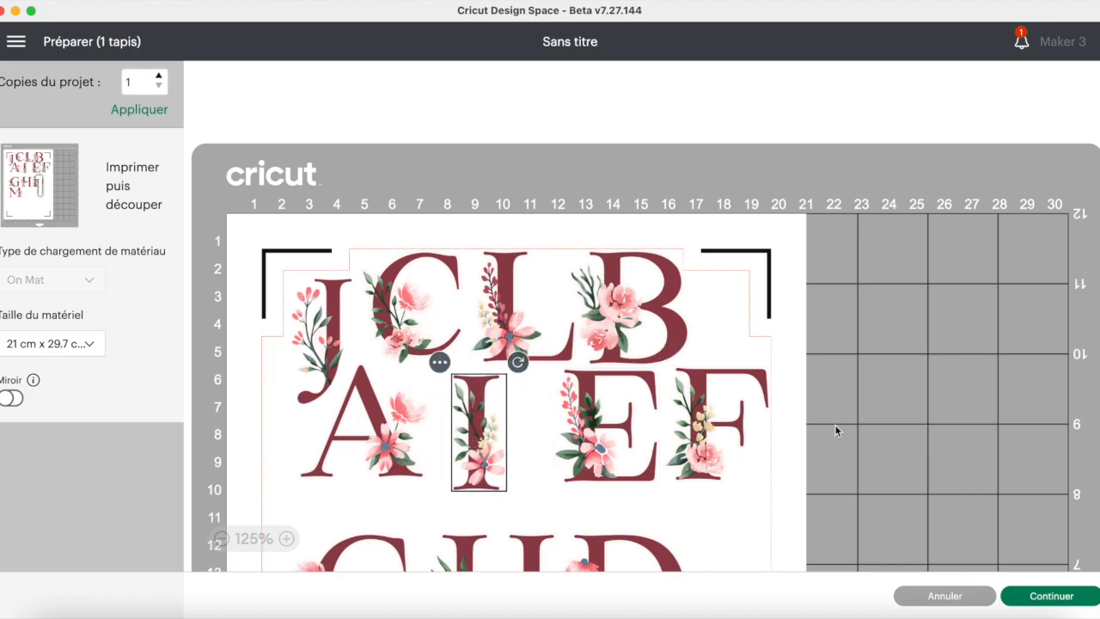
click(222, 538)
click(223, 539)
click(222, 539)
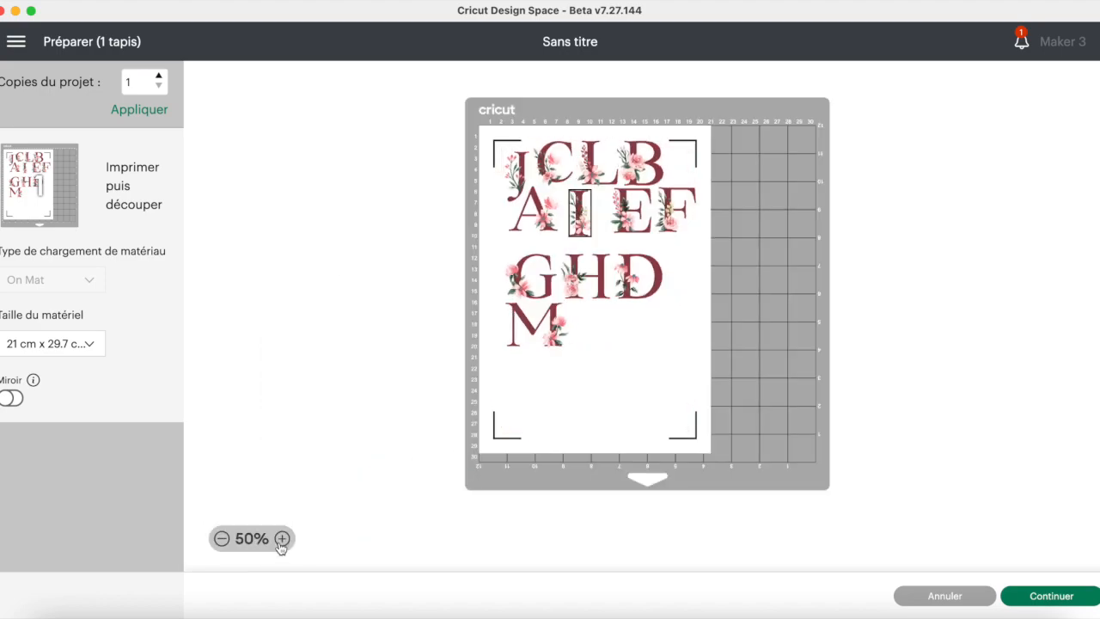
click(280, 539)
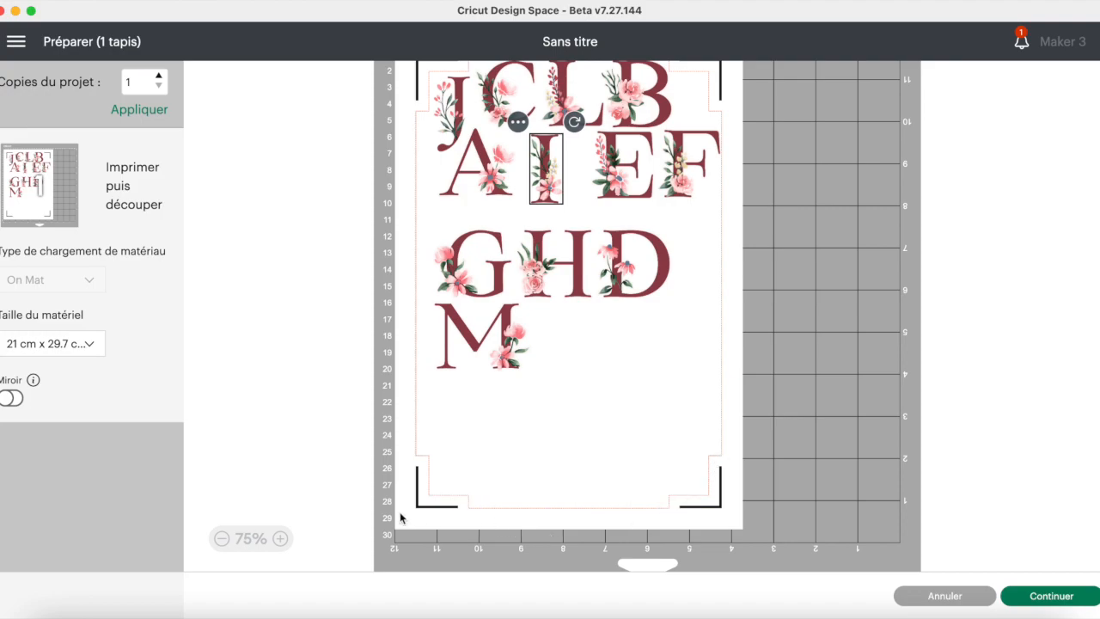
scroll(613, 490, up, 3)
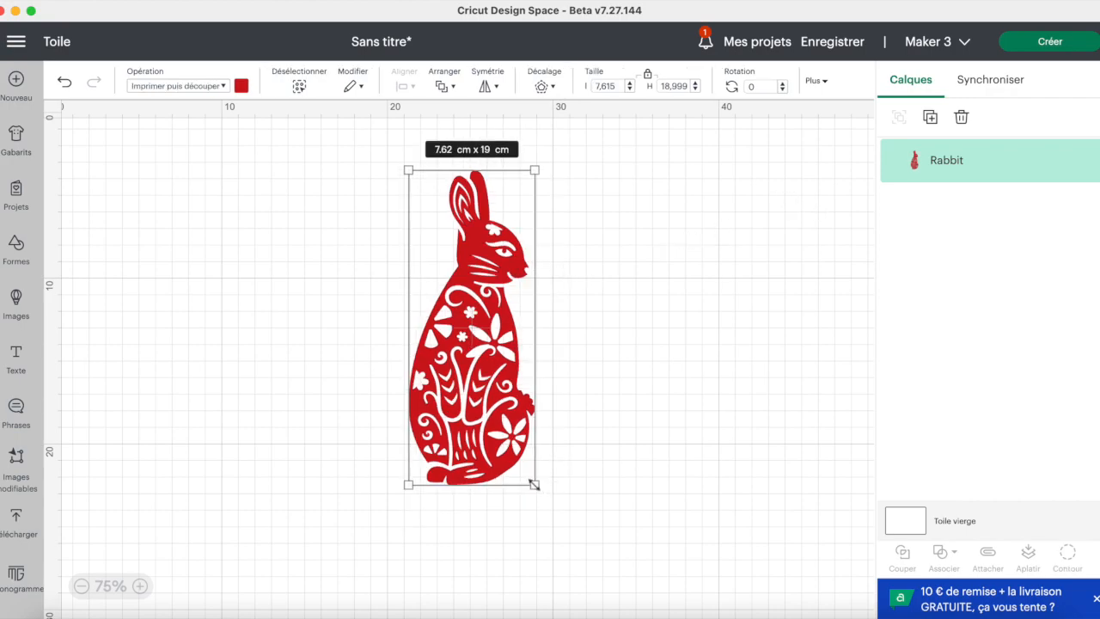
Enlarge the red rabbit proportionally to about 22.08 x 55.08 cm, beyond the page size
drag(534, 485, 655, 618)
drag(590, 376, 469, 319)
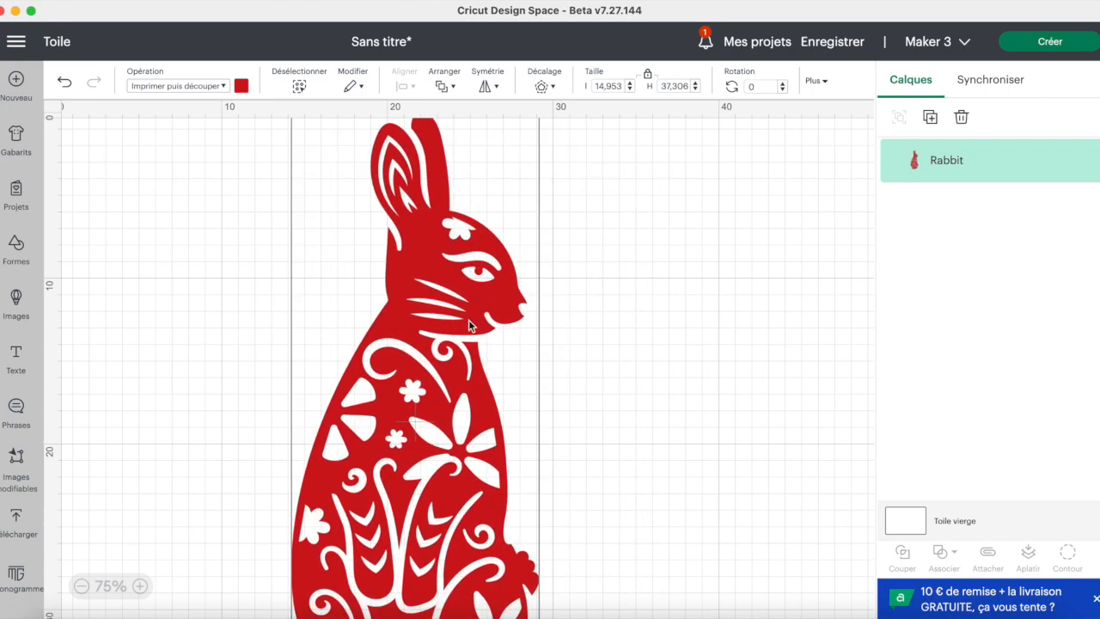
click(80, 587)
drag(372, 519, 452, 618)
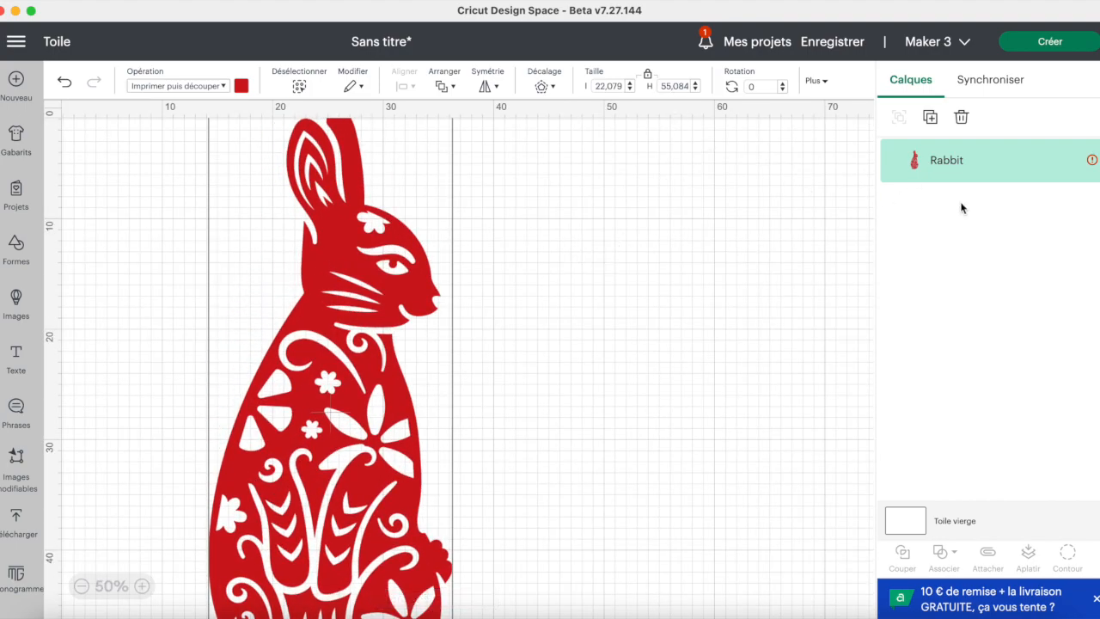
Resize the oversized rabbit to the suggested A3 maximum of 15.69 x 39.22 cm and reposition it fully on the canvas
click(1074, 161)
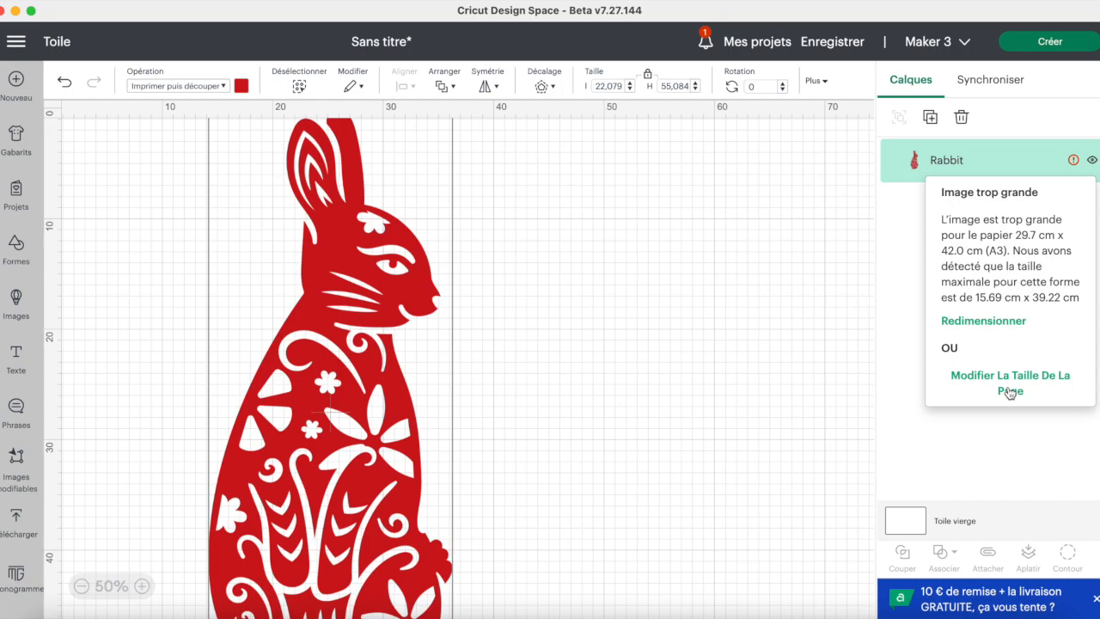
click(984, 321)
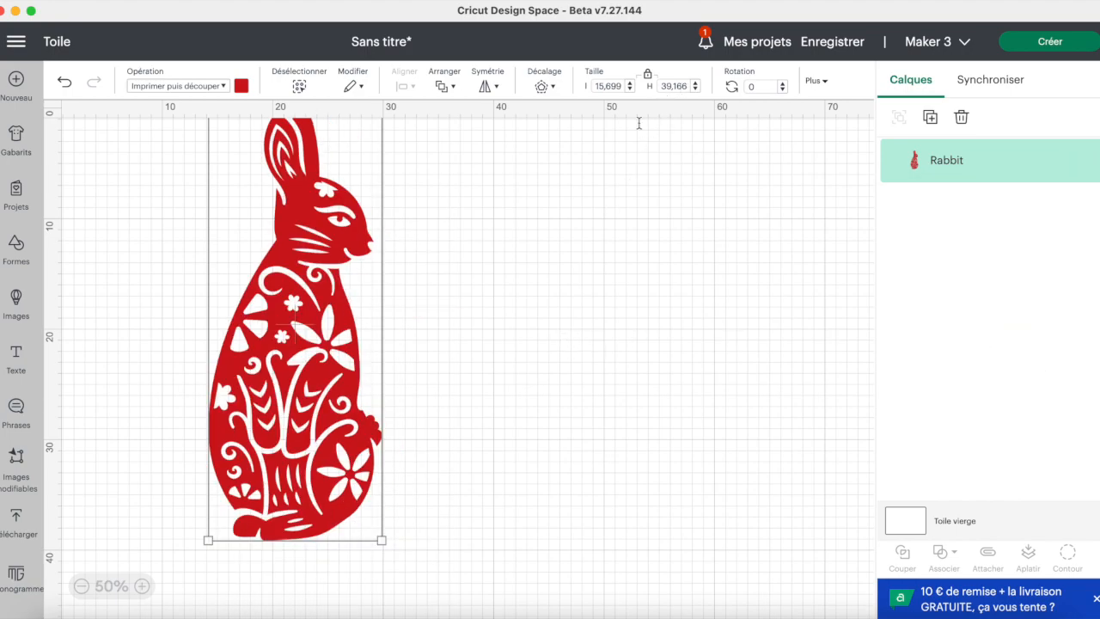
drag(302, 368, 462, 414)
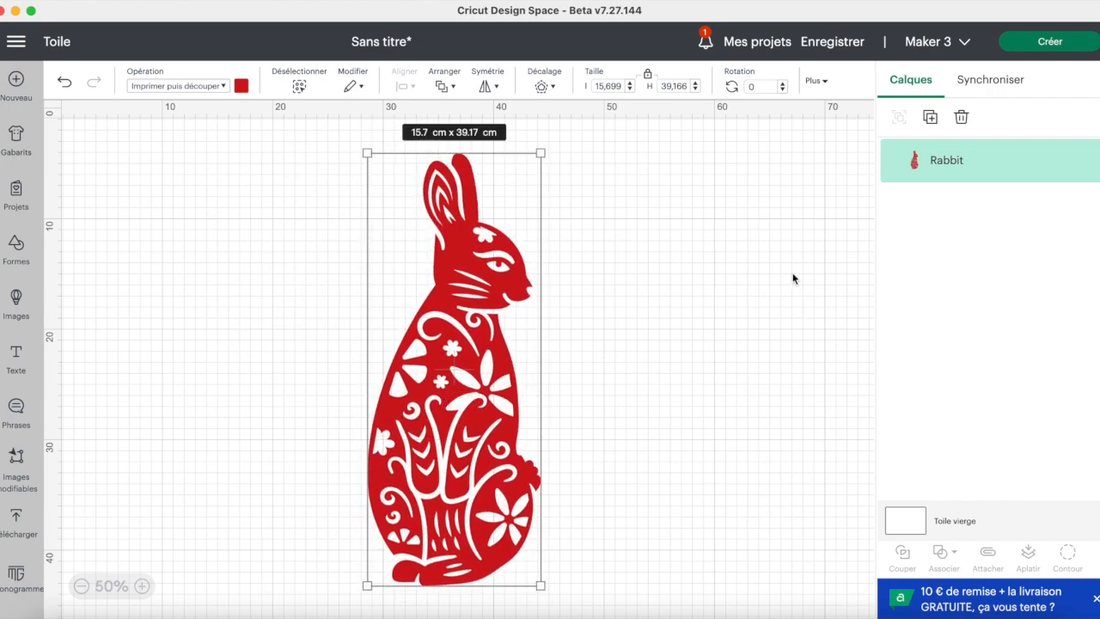
Preview the rabbit on the mat to examine its placement on the full sheet, and check the material size options
click(1040, 50)
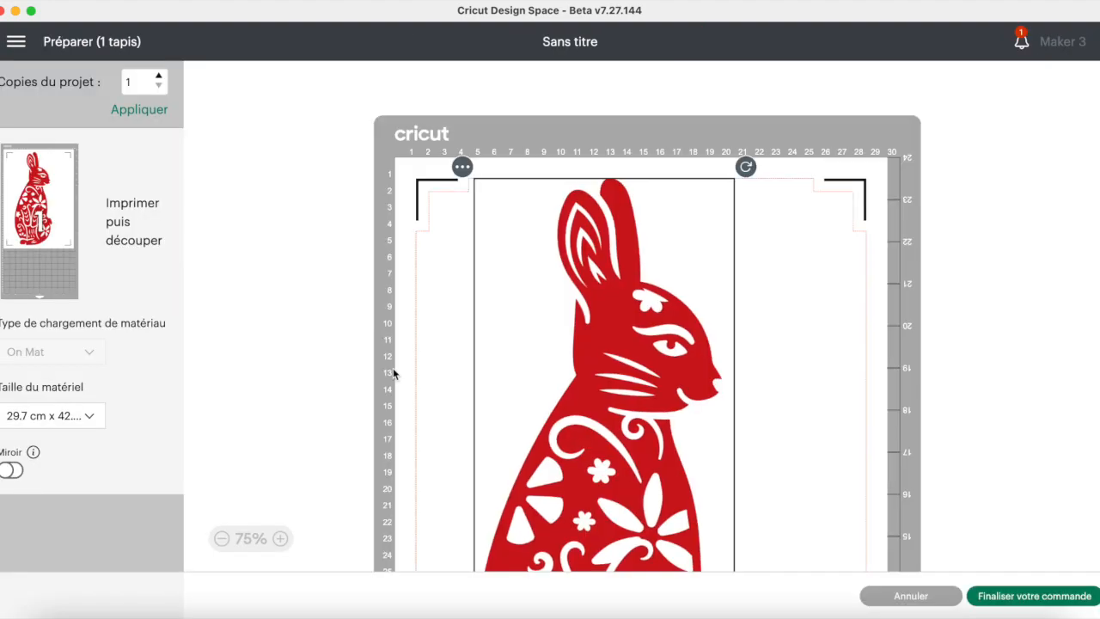
click(222, 539)
click(222, 538)
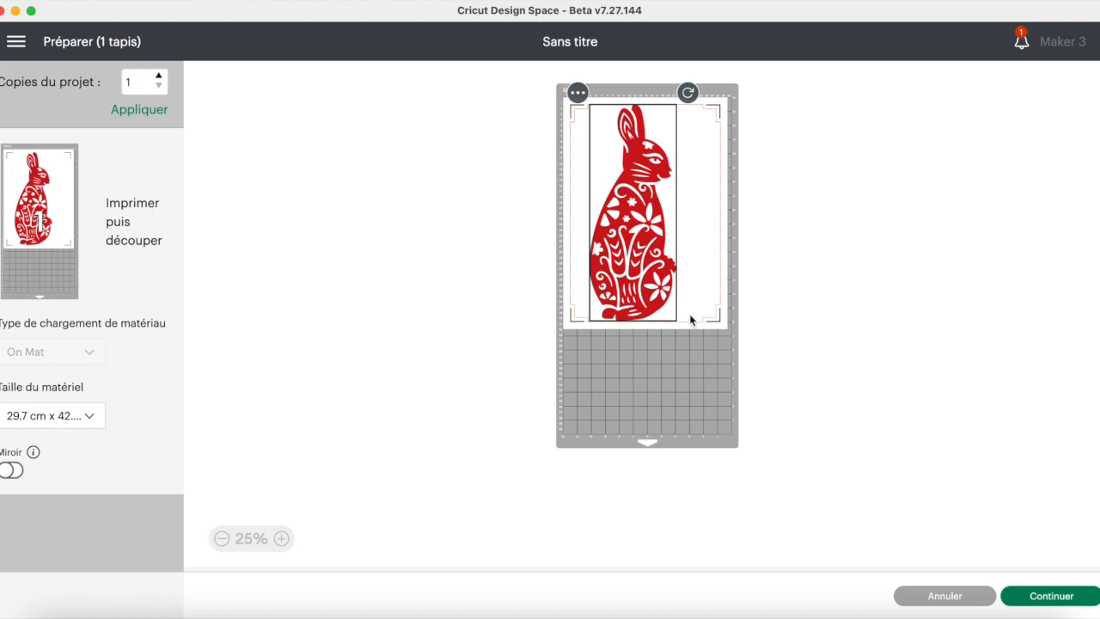
click(60, 421)
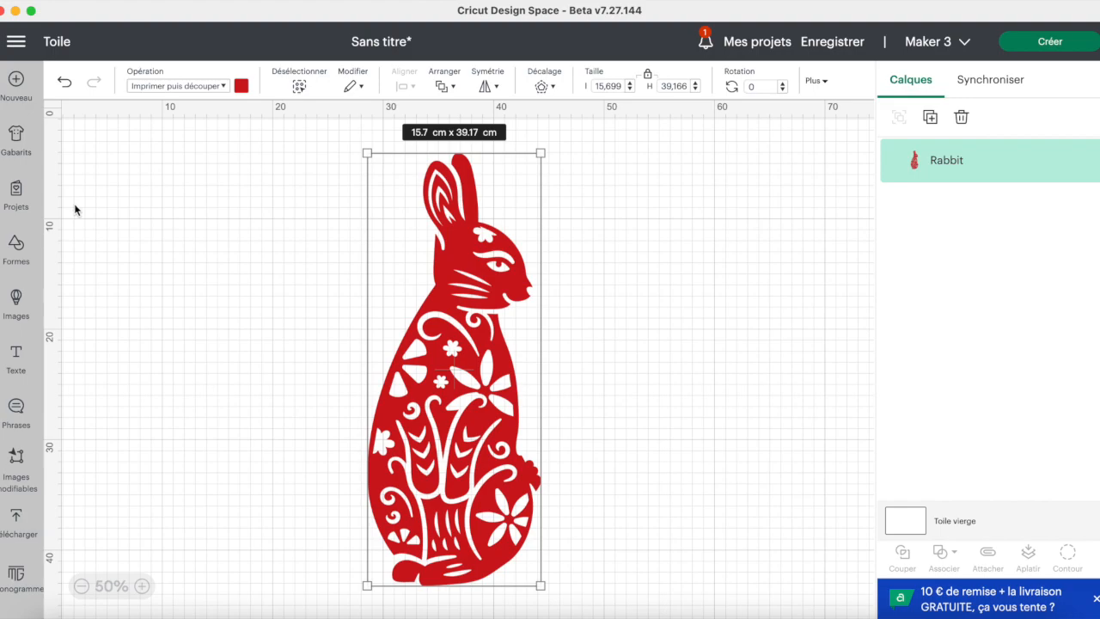
Set the page size to A4 (21 cm x 29.7 cm) in the load type settings of Design Space
click(16, 41)
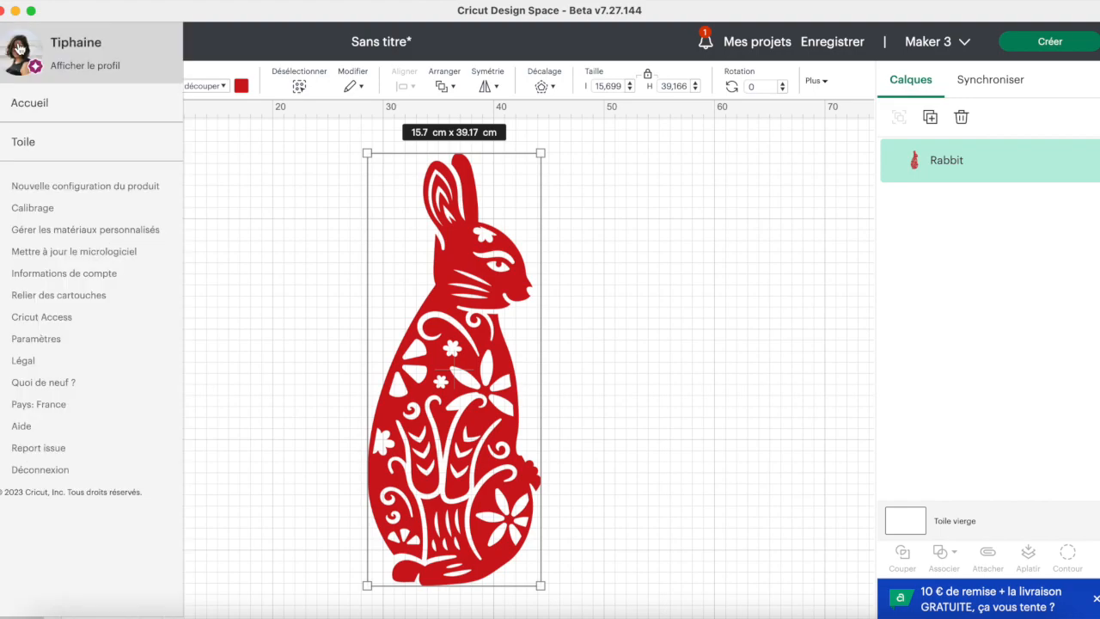
click(54, 341)
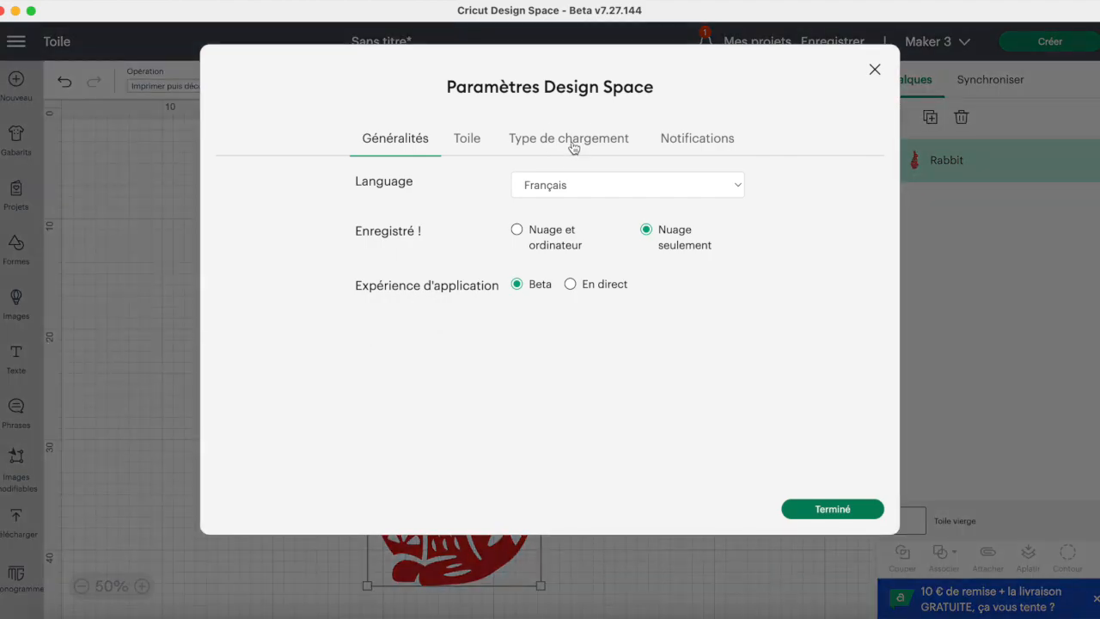
click(573, 142)
click(554, 283)
click(568, 311)
click(817, 510)
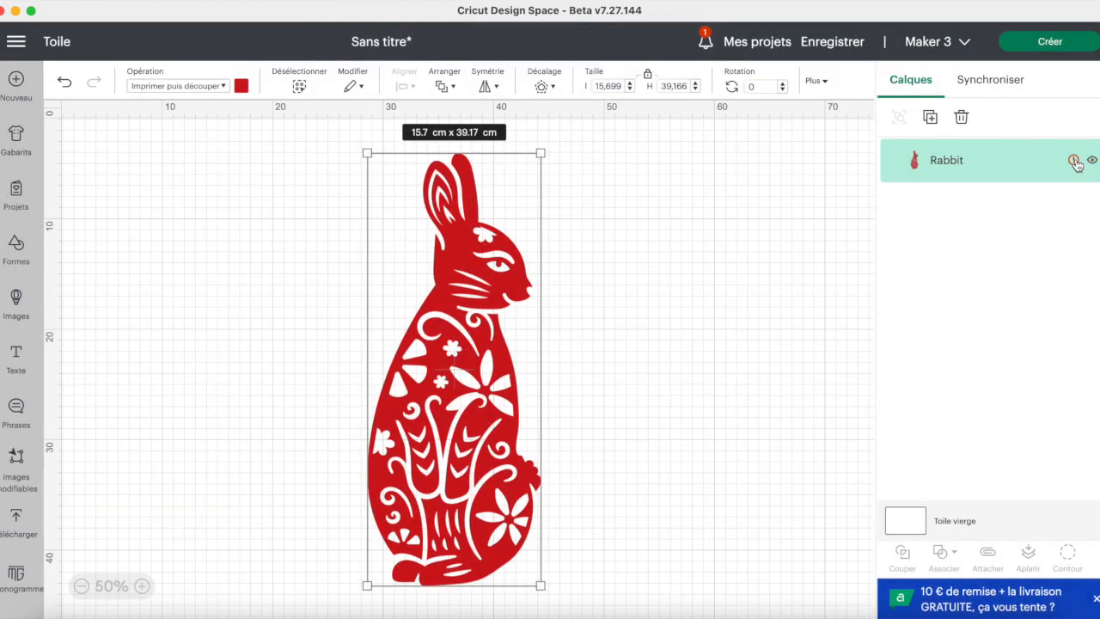
Resize the rabbit to the suggested A4 maximum of 10.79 x 26.95 cm and reselect it on the canvas
click(1074, 161)
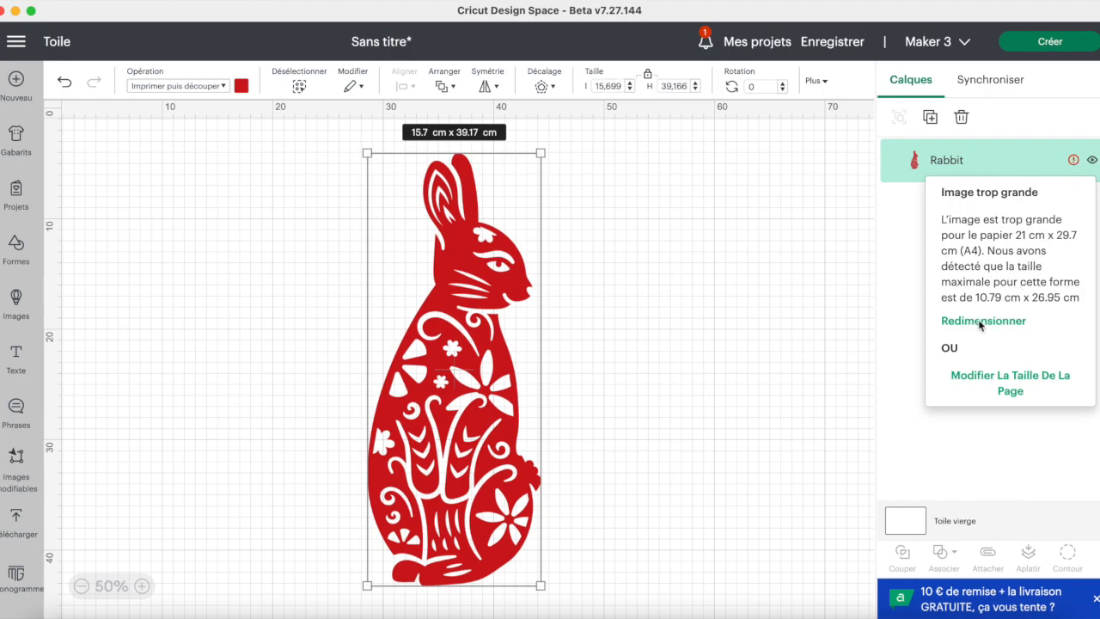
click(978, 319)
click(612, 317)
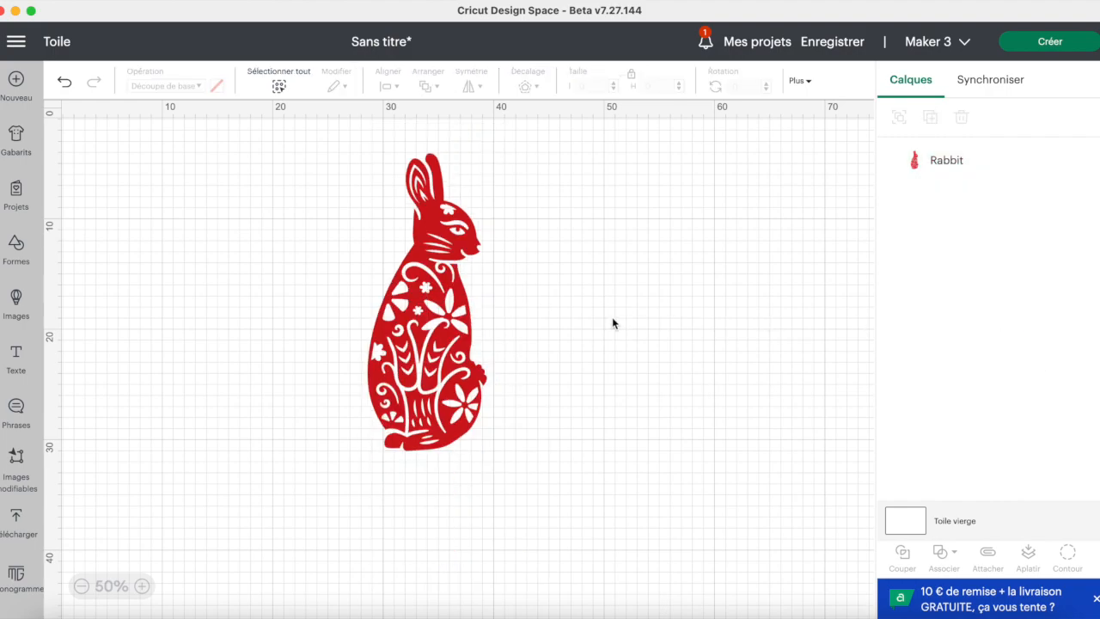
click(442, 339)
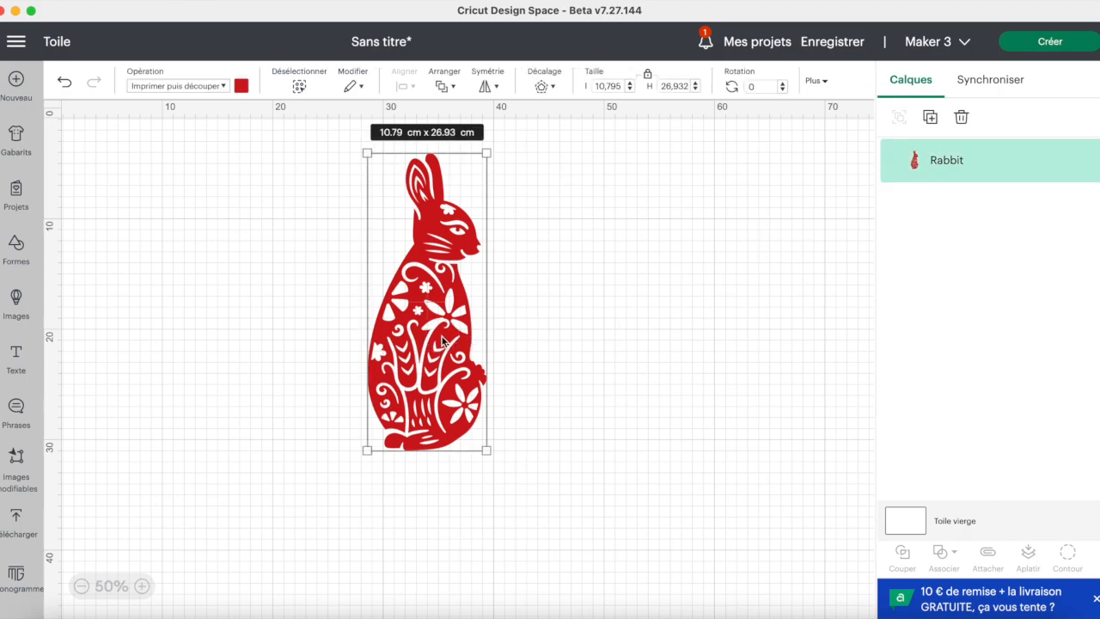